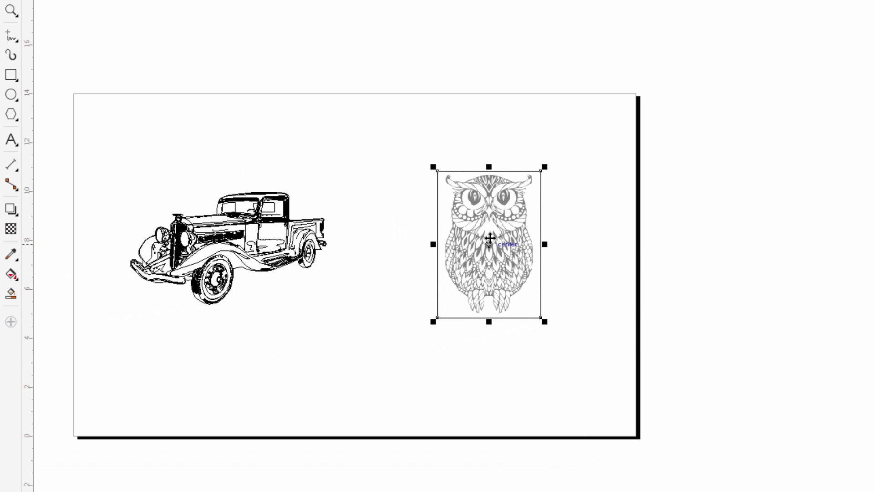
Step: Zoom in on the owl and switch the display from Wireframe to Normal view
scroll(489, 239, up, 2)
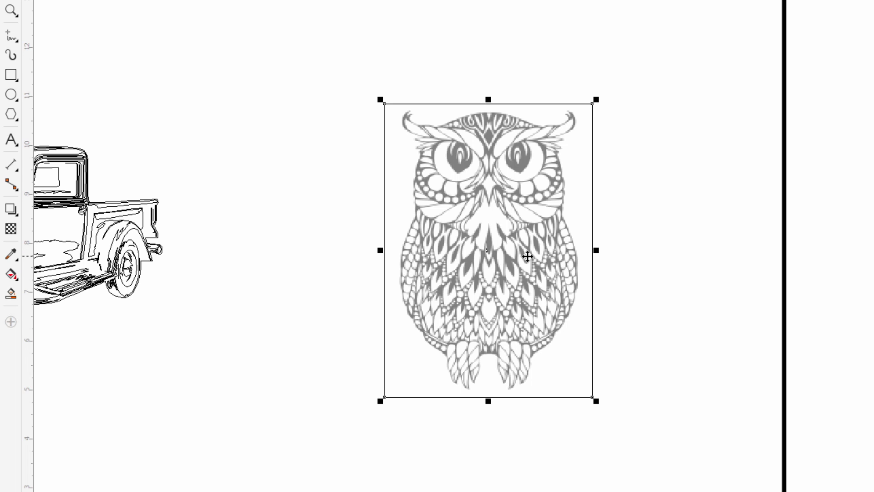
click(66, 21)
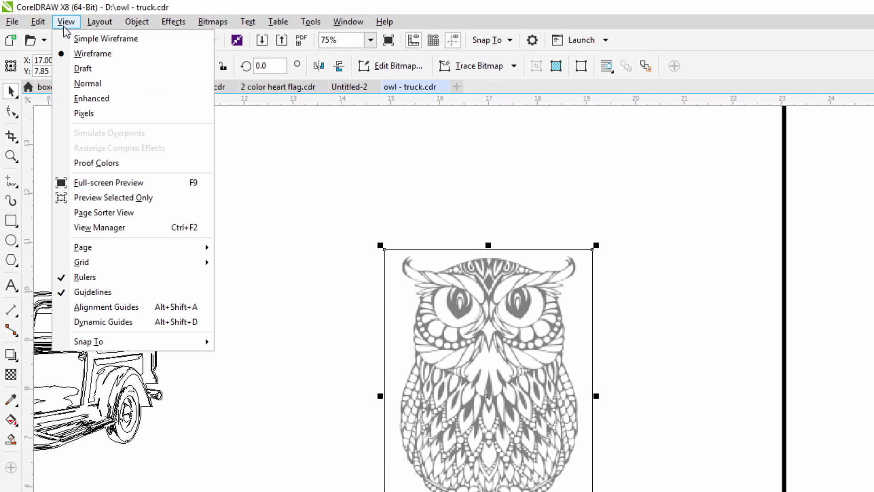
click(96, 84)
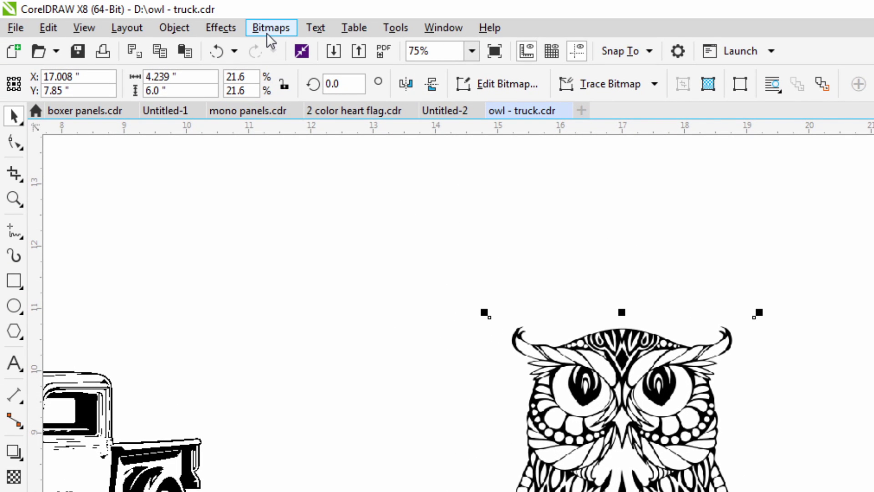
Step: Set up a 1-bit Black and White conversion of the owl using Line Art at threshold 128
click(268, 40)
mouse_move(371, 203)
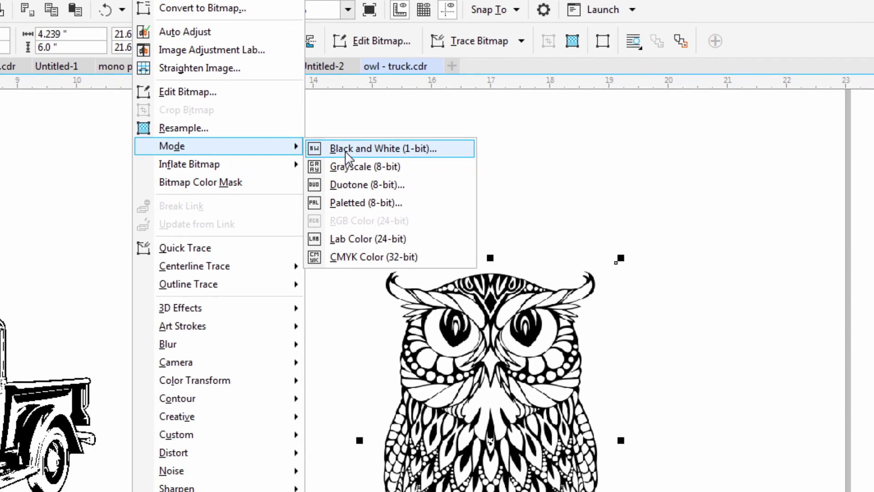
click(469, 200)
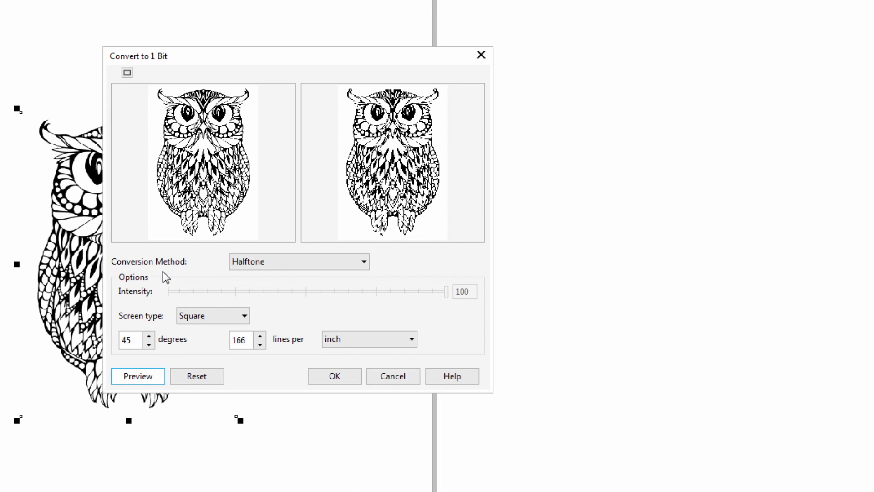
click(364, 263)
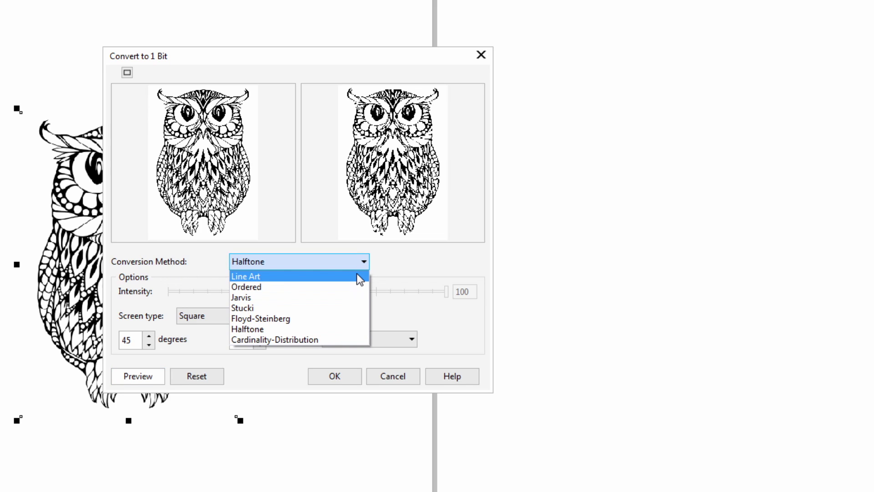
click(359, 276)
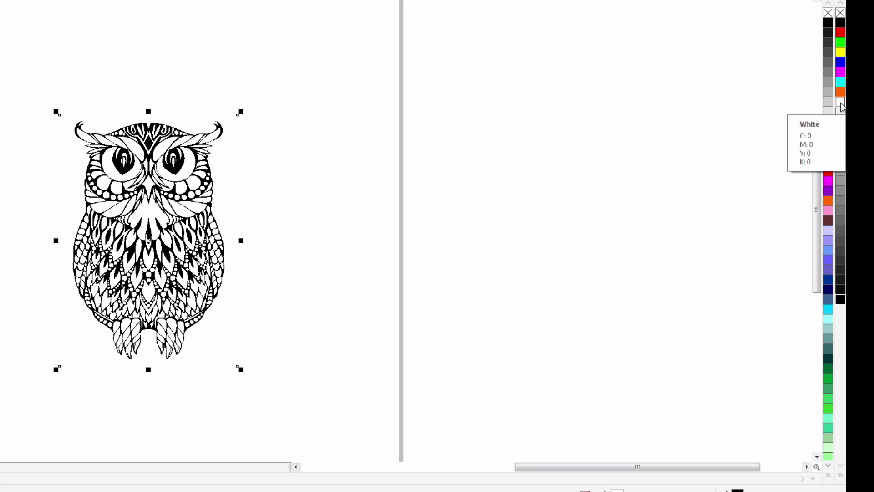
Step: Remove the owl bitmap's white background fill with the no-fill swatch
click(841, 14)
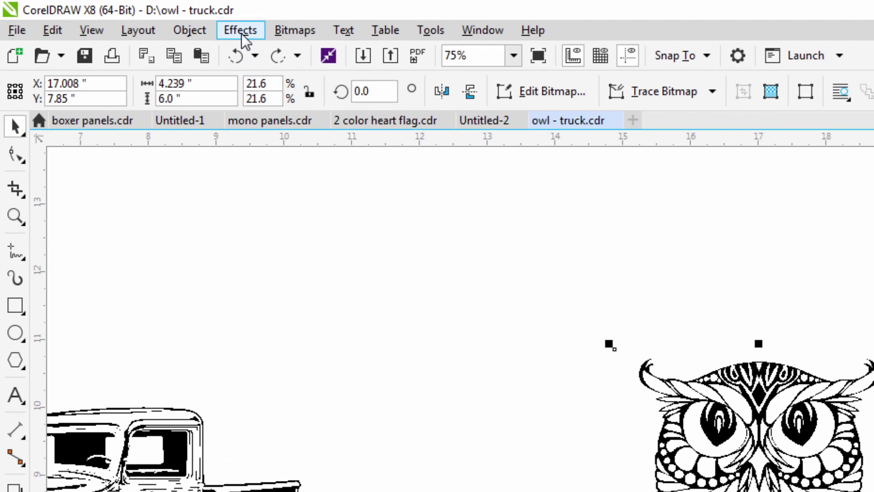
Step: Apply Invert Colors to the owl bitmap for white linework on solid black
click(241, 31)
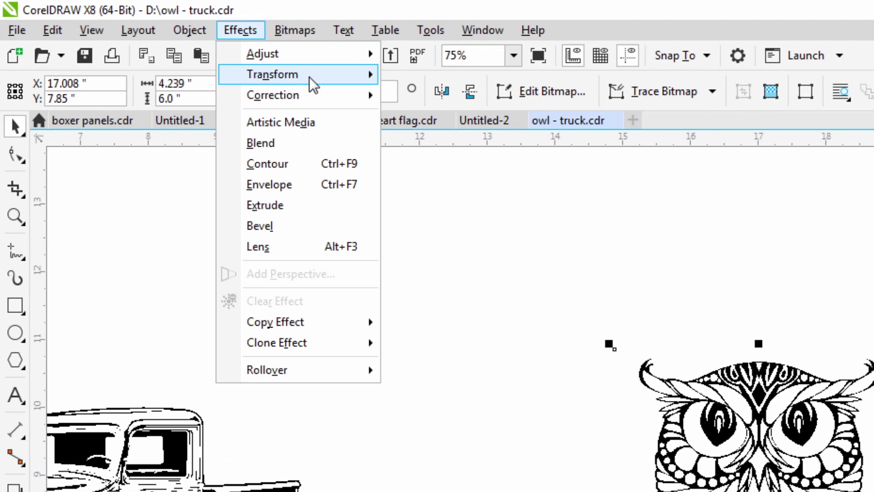
mouse_move(325, 78)
click(433, 99)
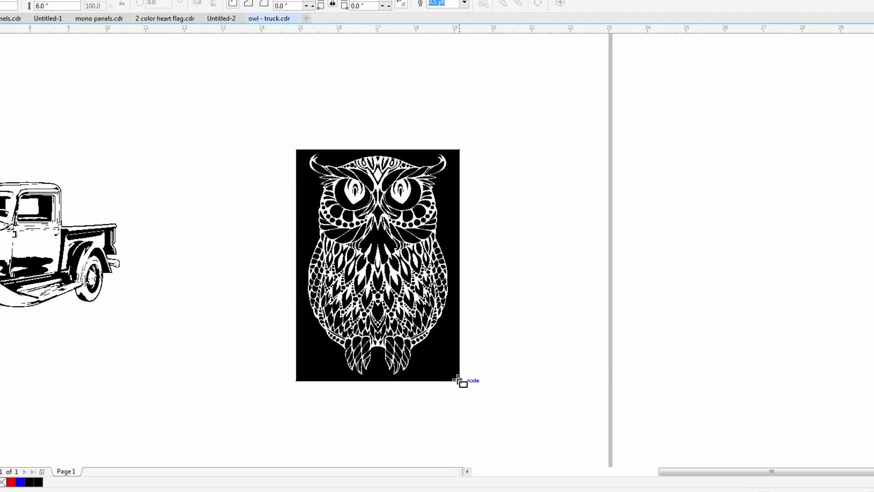
Step: Frame the owl with a 4.239 x 6.0 rectangle with a red Hairline outline and no fill
drag(457, 379, 459, 380)
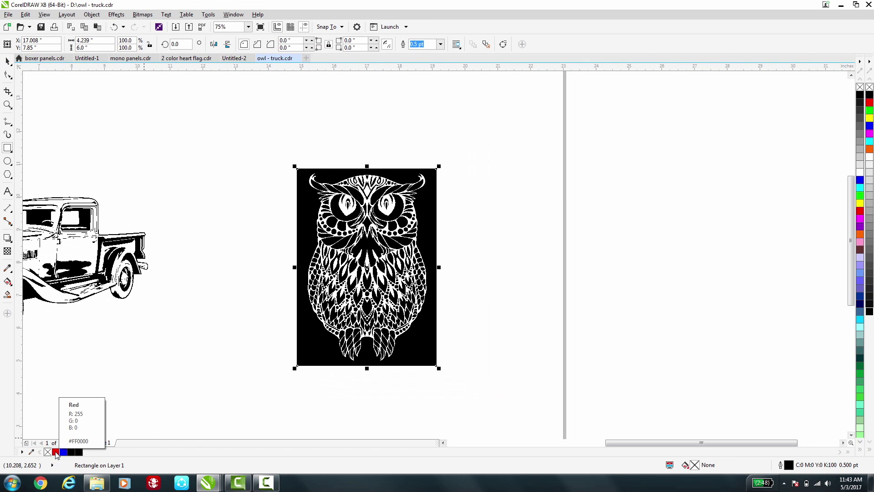
right_click(55, 452)
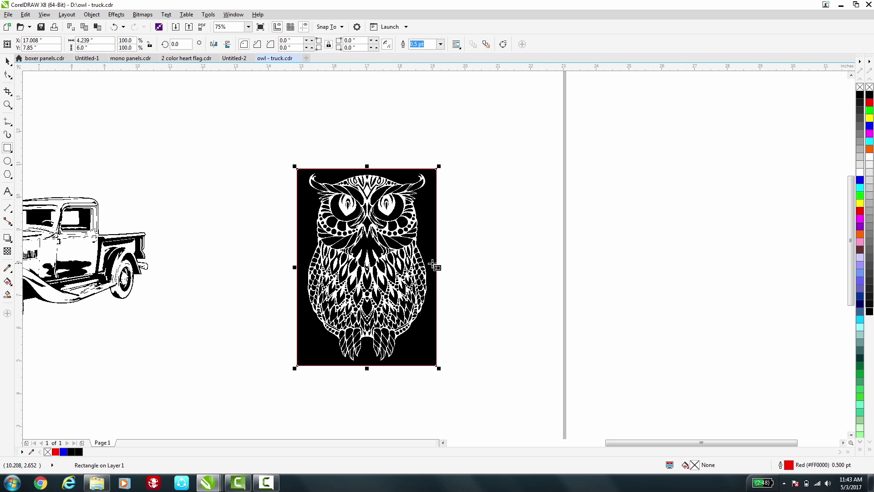
click(440, 45)
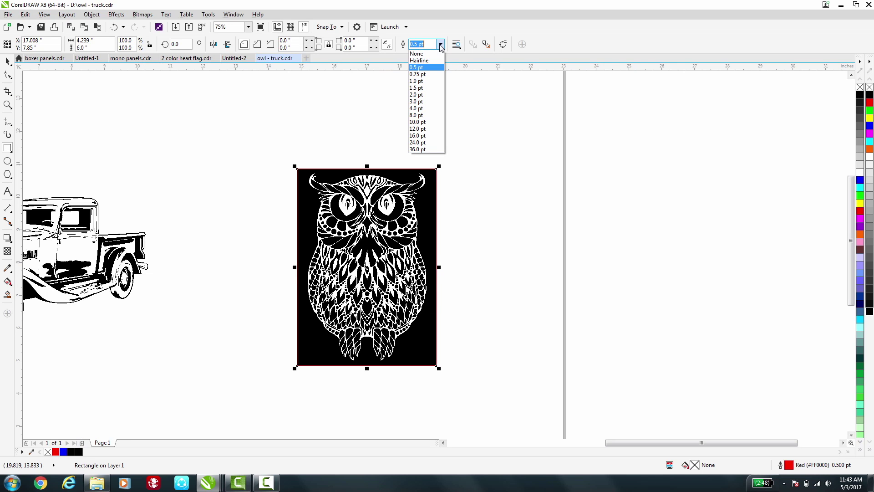
click(421, 59)
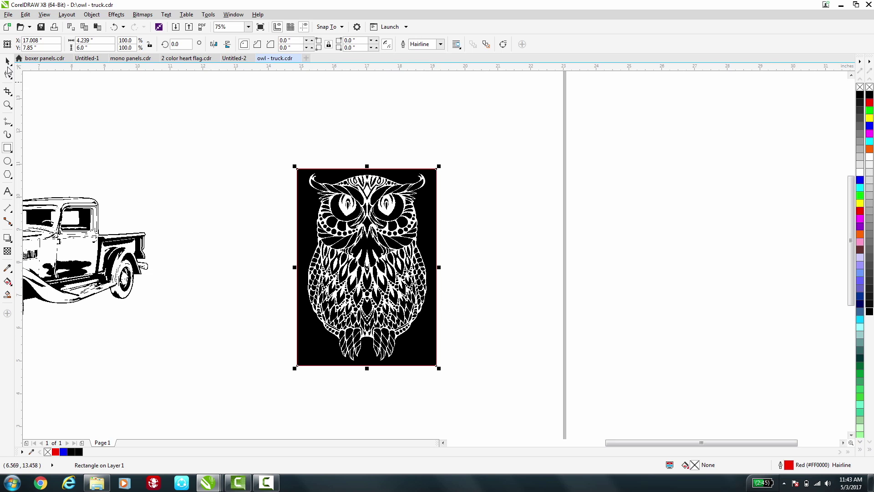
click(8, 61)
Step: Scroll left to the 8.0 x 4.577 truck artwork and inspect it in Wireframe view
click(443, 443)
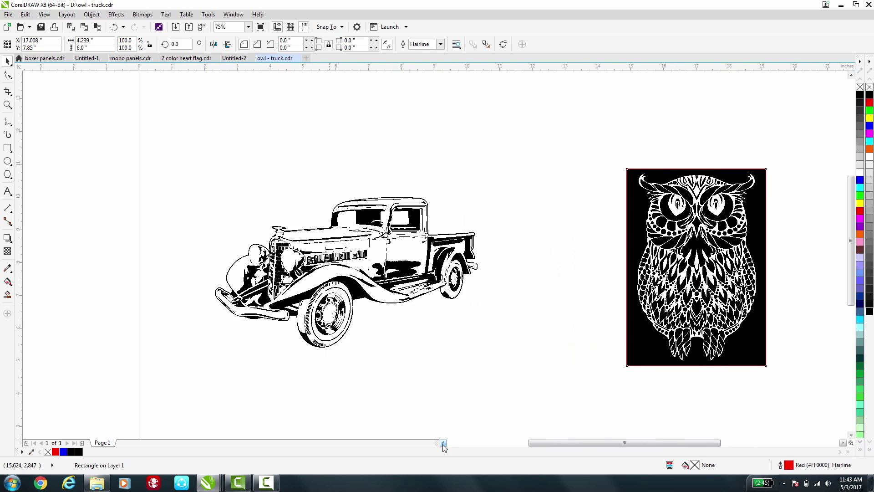
click(443, 443)
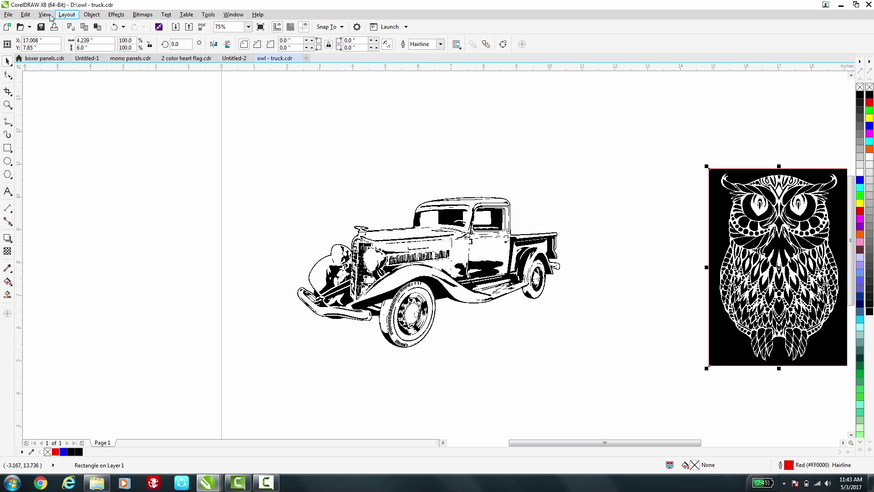
click(44, 15)
click(62, 36)
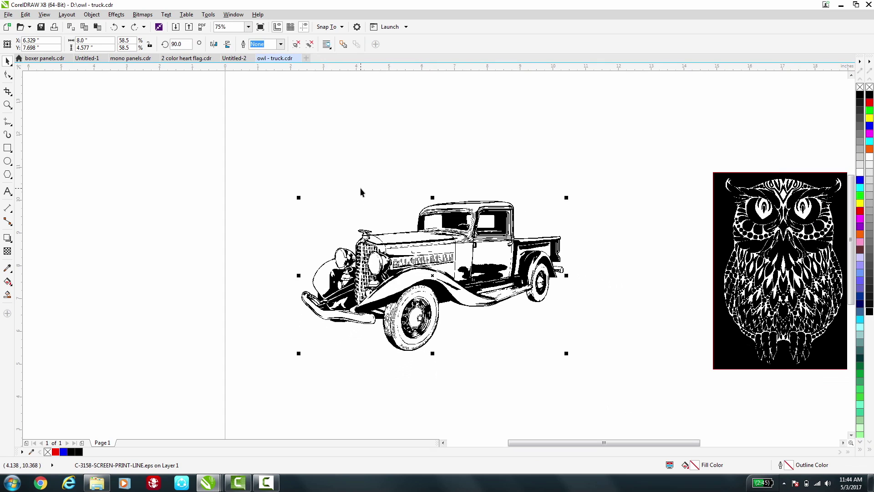
Step: Draw an 8.444 x 5.361 black rectangle around the truck and send it To Back of Page
click(11, 150)
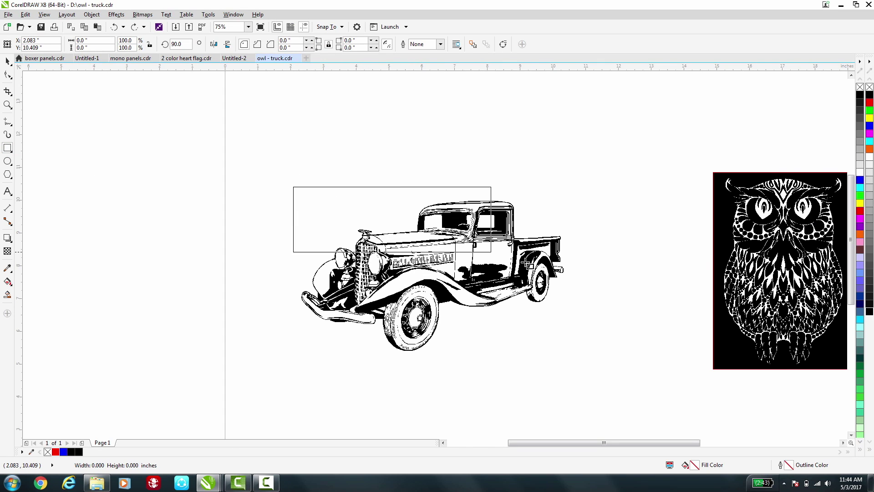
drag(573, 315, 579, 363)
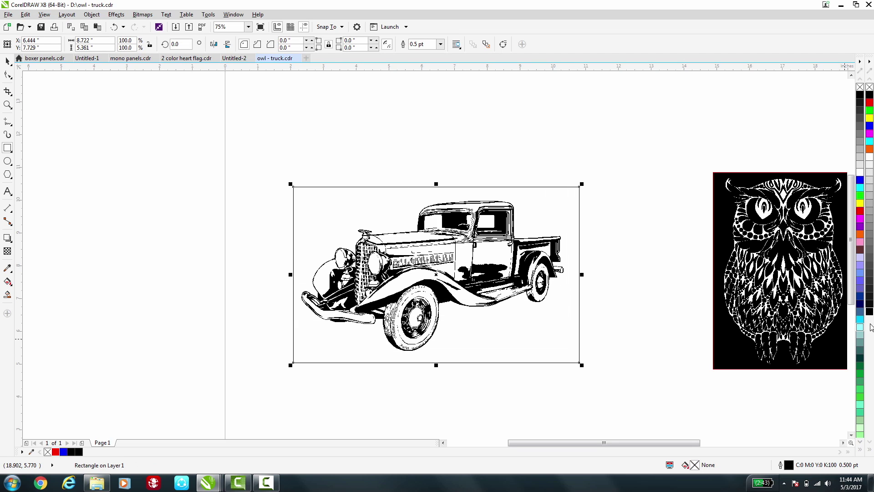
click(869, 314)
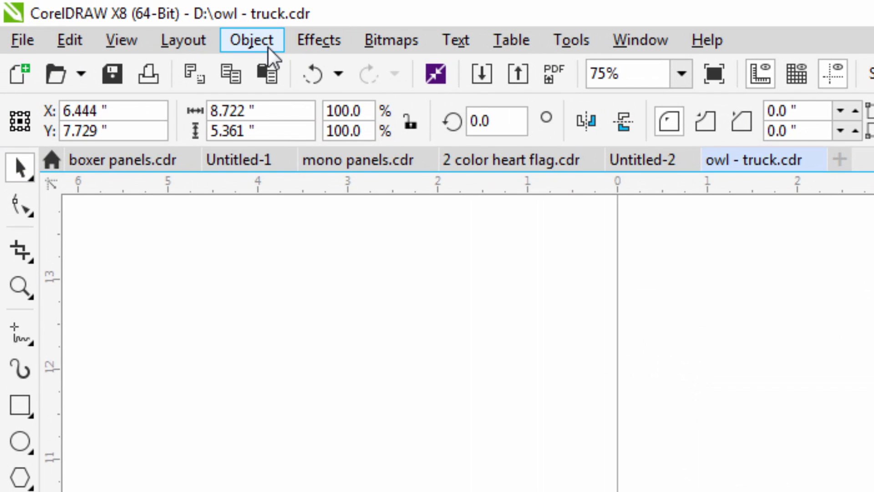
click(269, 45)
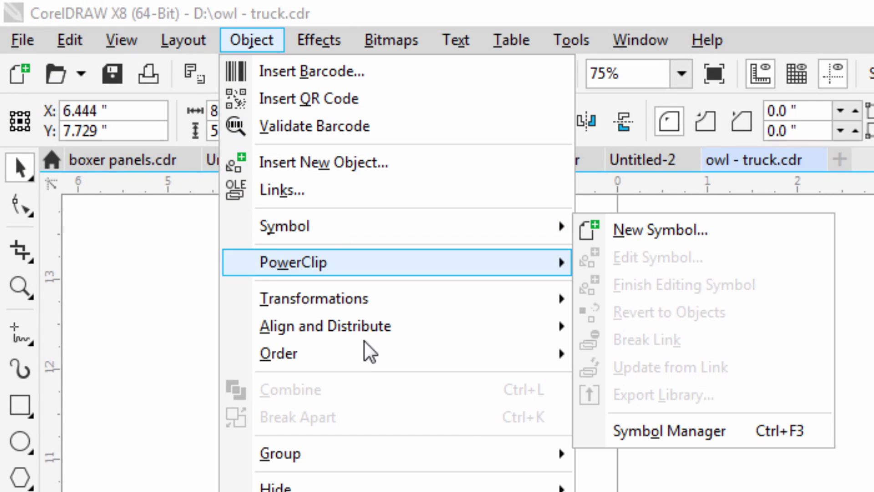
mouse_move(496, 360)
click(640, 385)
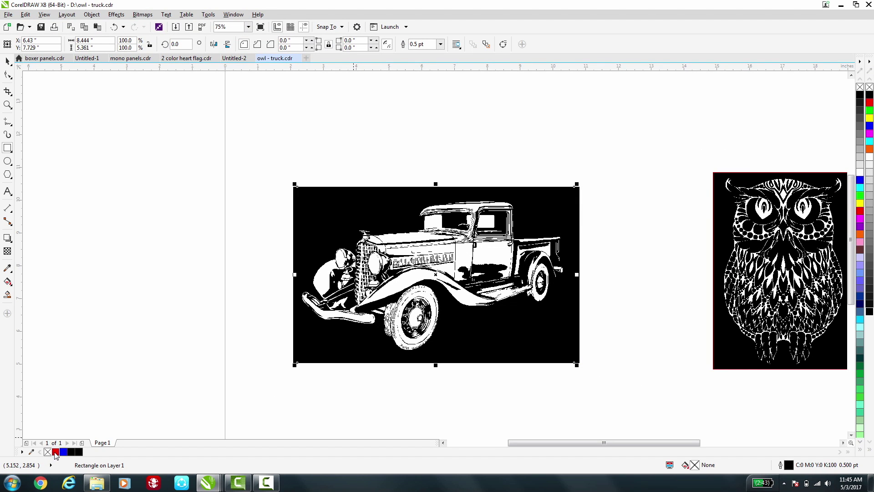
Step: Outline the truck's black rectangle in red at Hairline width
right_click(55, 452)
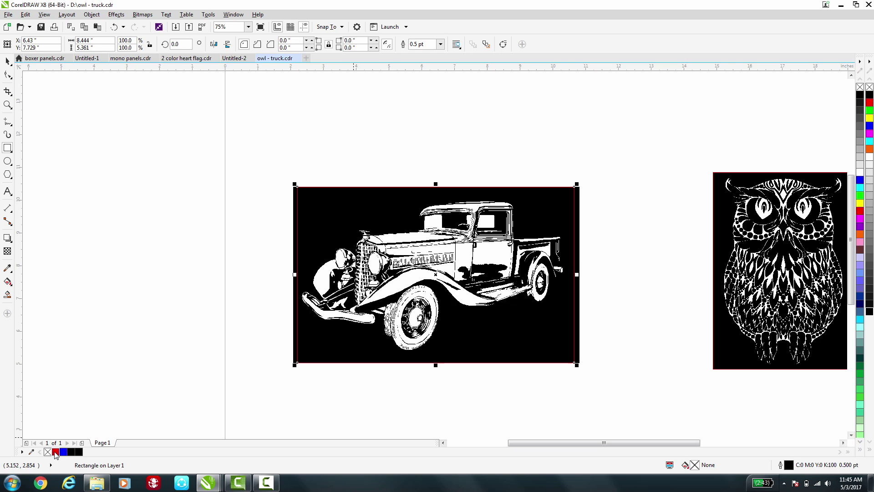
click(441, 44)
click(438, 61)
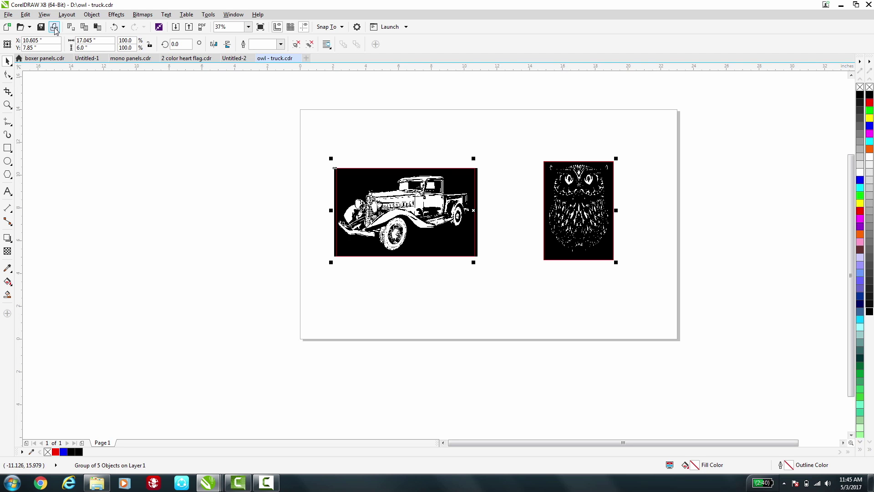
Step: Print the owl and truck page to the VLS4.60 laser printer
click(54, 27)
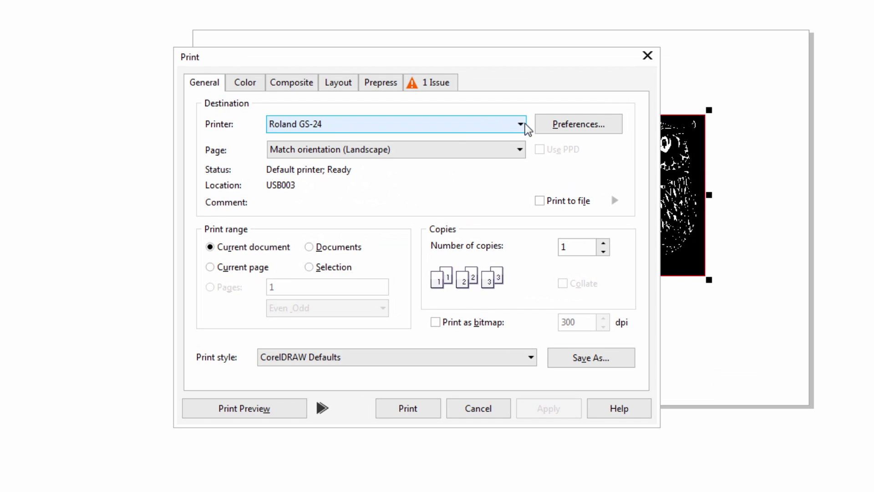
click(520, 125)
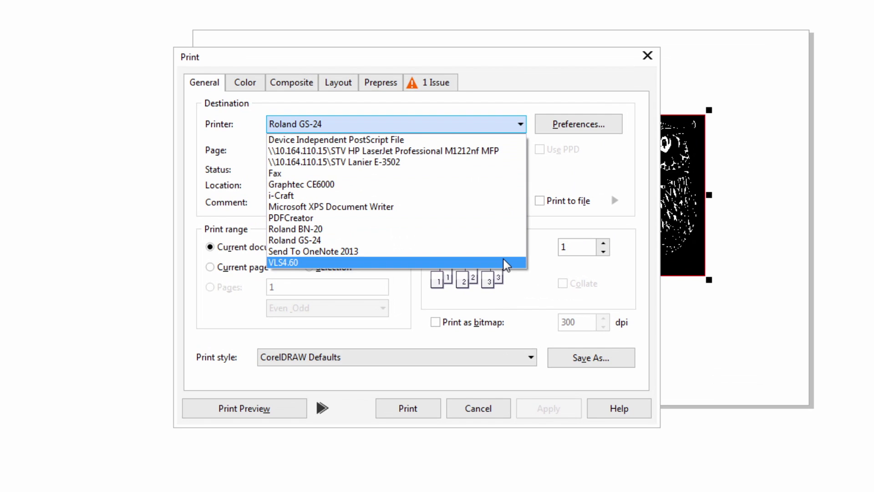
click(505, 263)
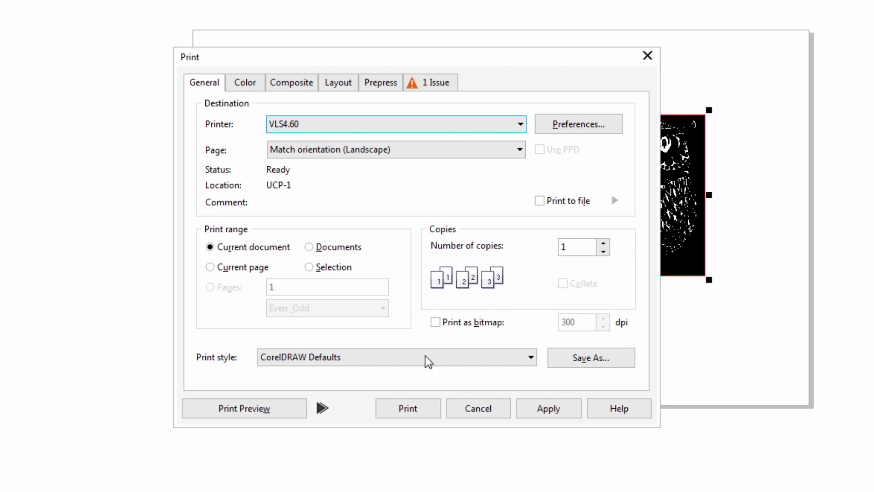
click(418, 415)
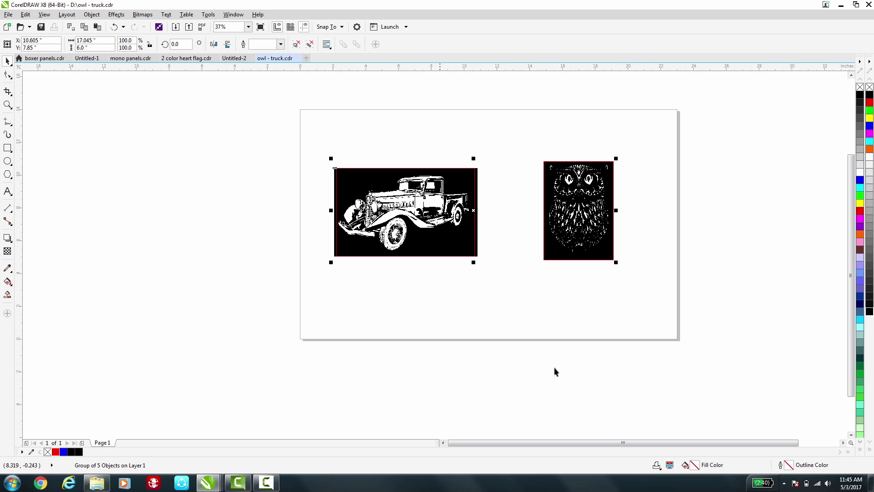
click(783, 484)
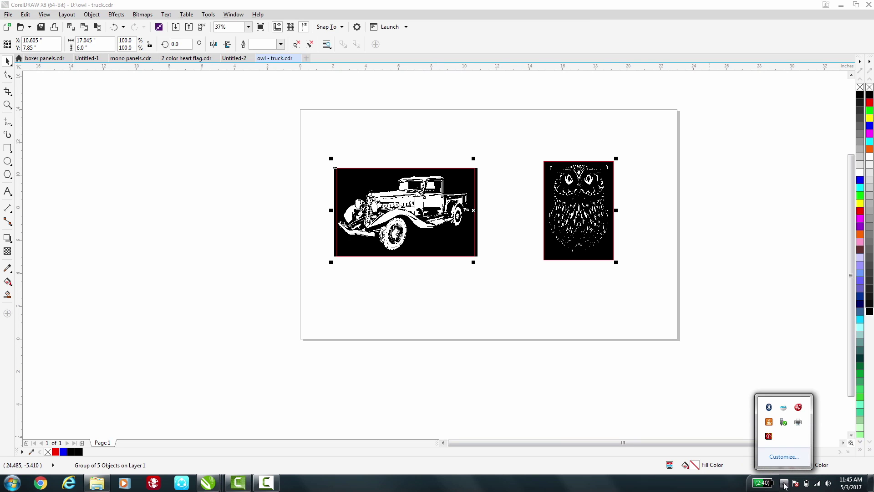
Step: Open the VLS4.60 Control Panel, review the job's Materials Database settings, and accept them
click(769, 437)
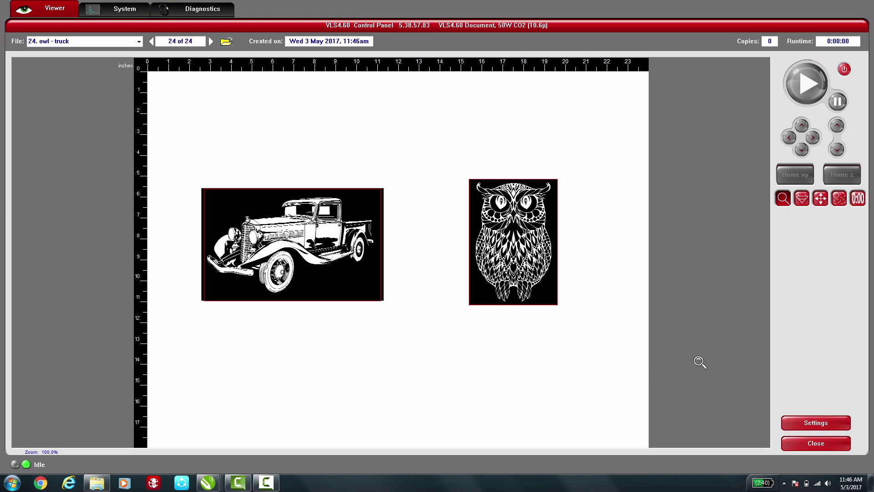
click(815, 423)
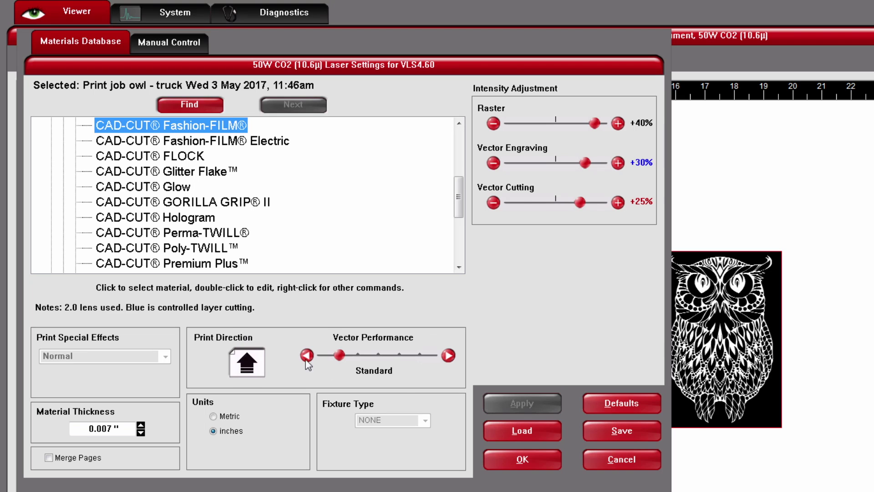
click(510, 460)
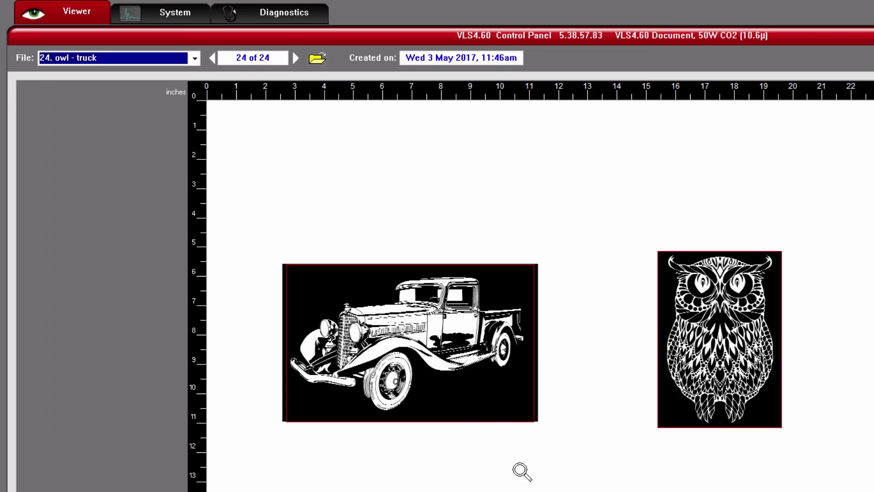